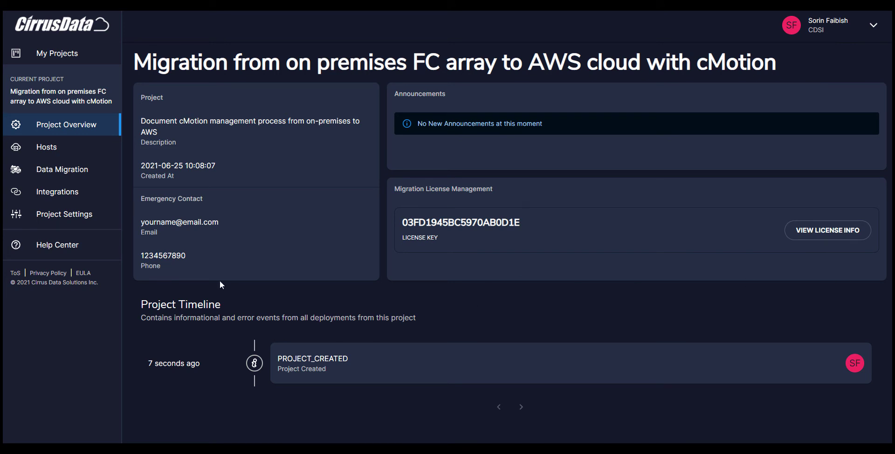
- Show the deployed hosts list with aws-cos7-002 and LinSyo8104 connected
click(47, 148)
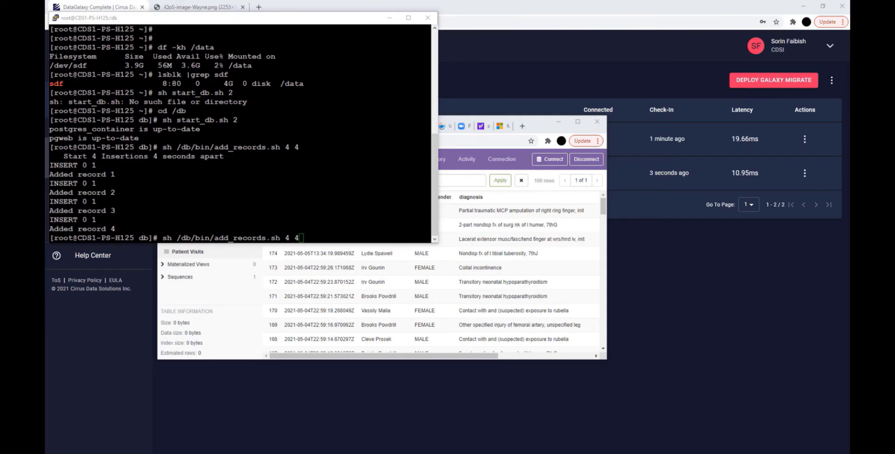
- Rerun add_records.sh 4 4 in the terminal and reload the Patient Visits view in pgweb
key(alt+Tab)
key(Return)
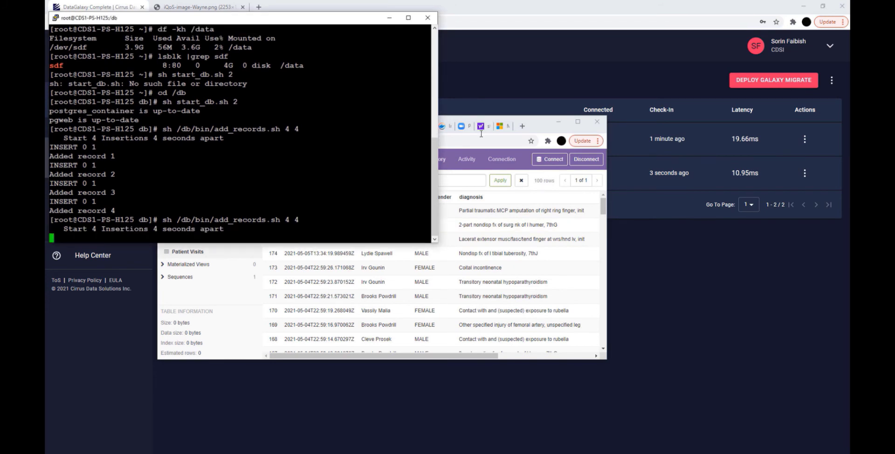
click(538, 125)
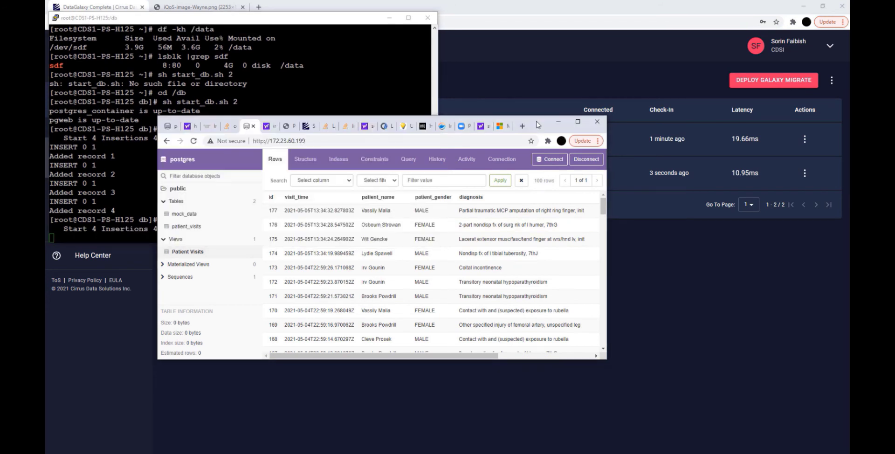
click(182, 255)
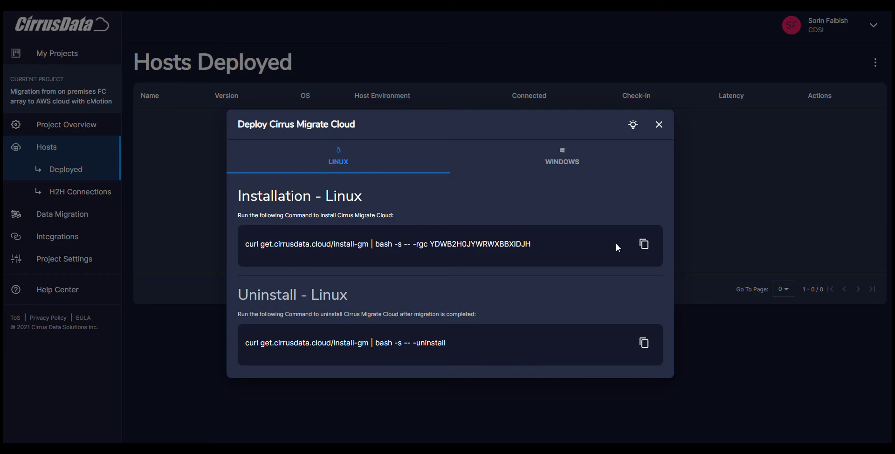
- Copy the Linux install and uninstall commands, then go to the Host-to-Host Connections page
click(644, 247)
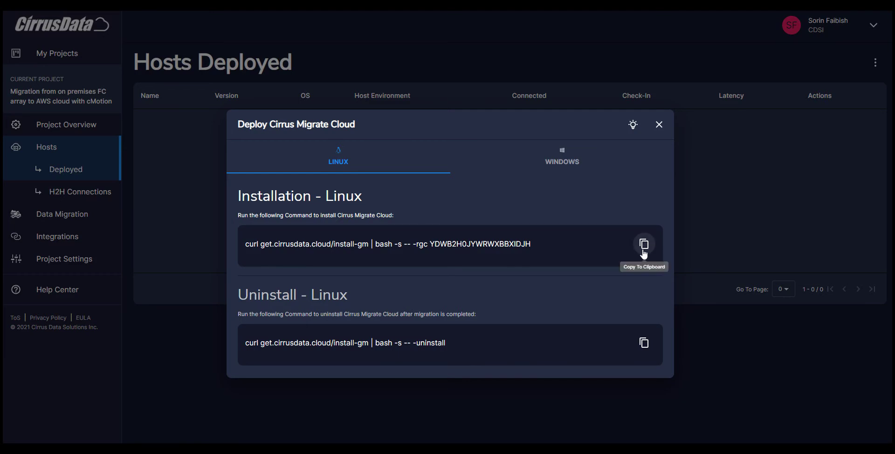
click(646, 344)
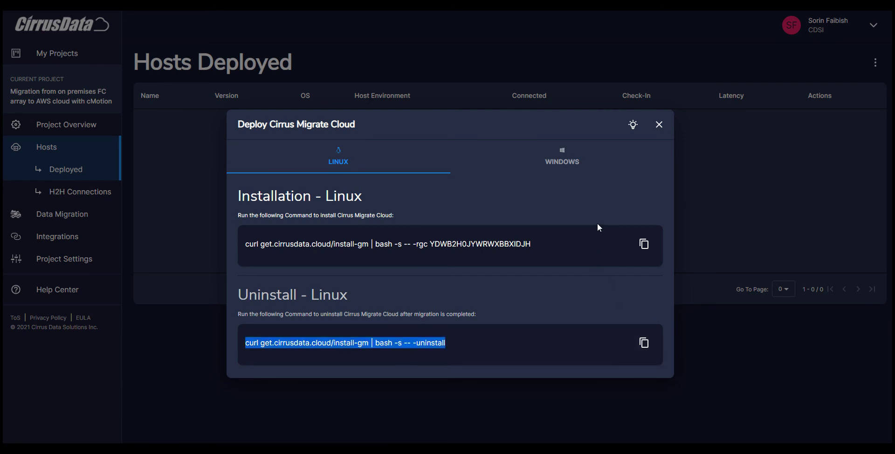
click(74, 192)
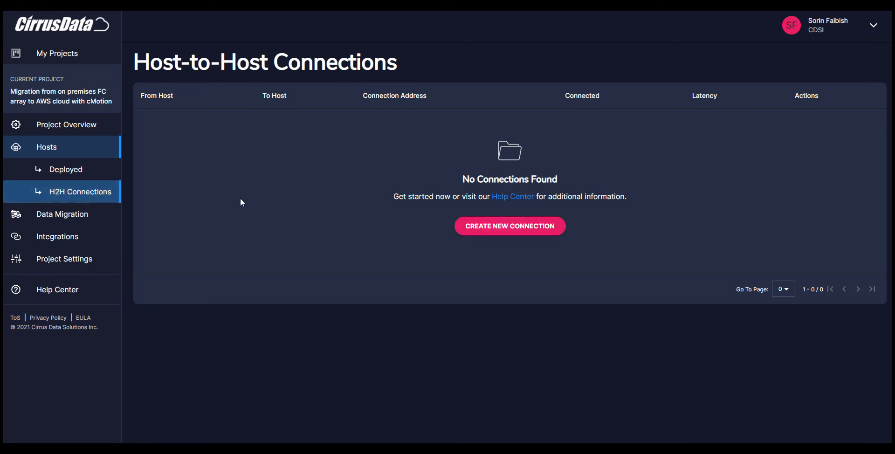
- Connect LinSyoB104 to aws-cos7-002 using the pasted address 18.220.163.188
click(507, 230)
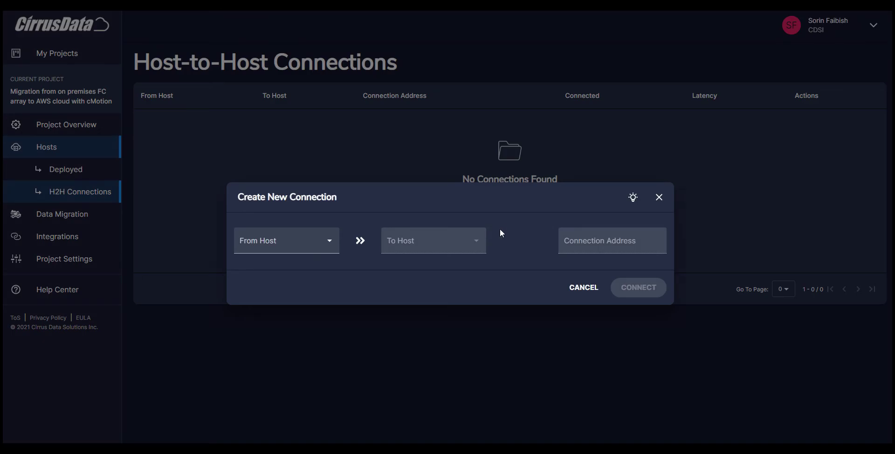
click(334, 247)
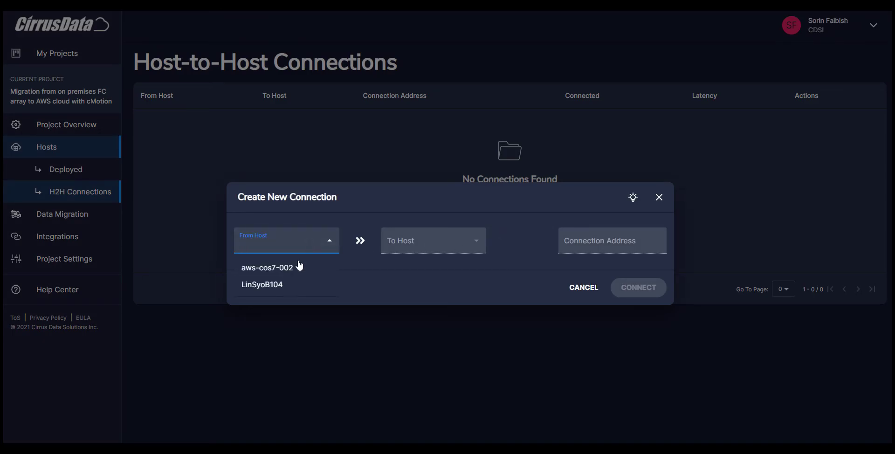
click(286, 284)
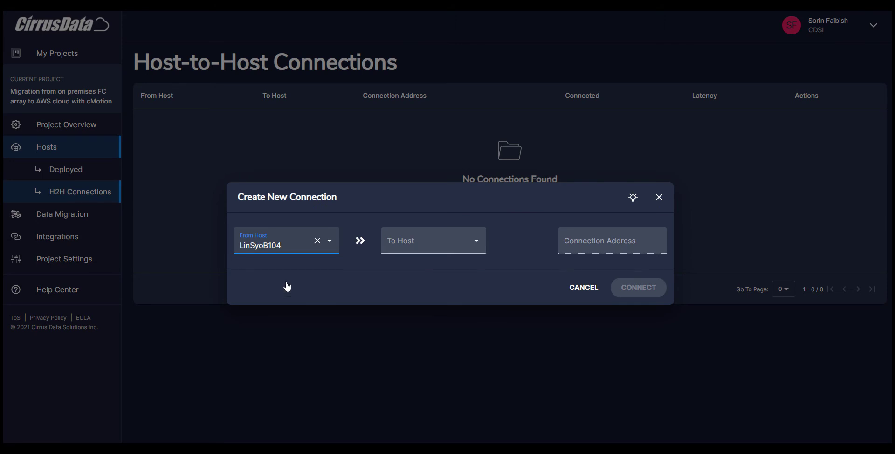
click(398, 245)
click(396, 267)
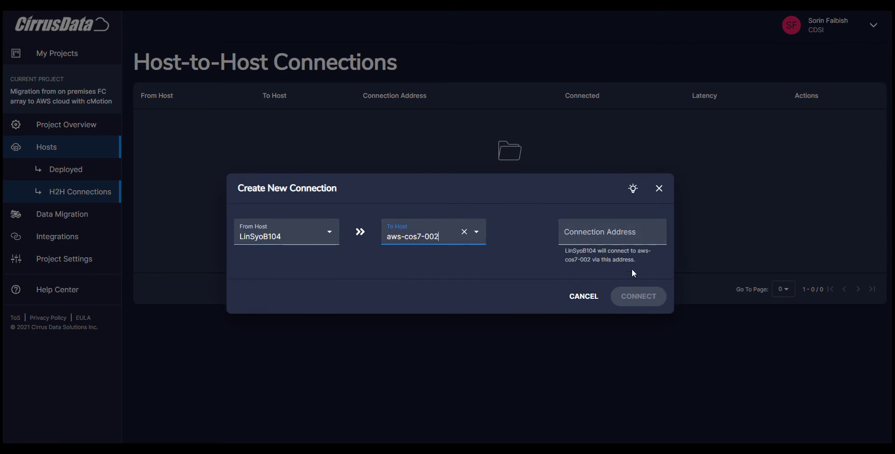
key(Tab)
key(ctrl+v)
click(637, 300)
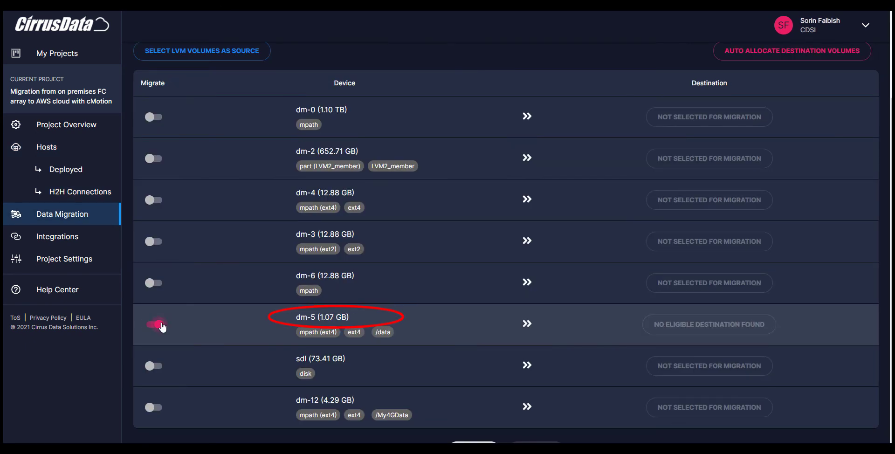
- Request automatic destination volume allocation for dm-5 and start adding a storage integration
scroll(192, 312, up, 1)
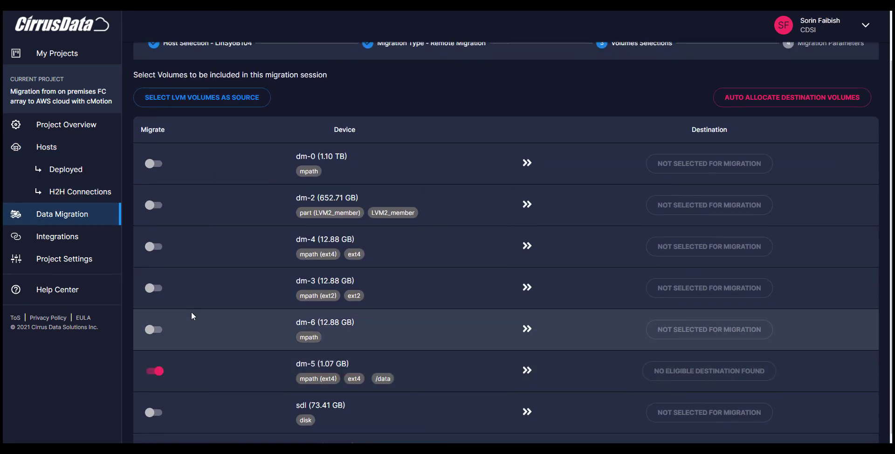
scroll(194, 307, up, 1)
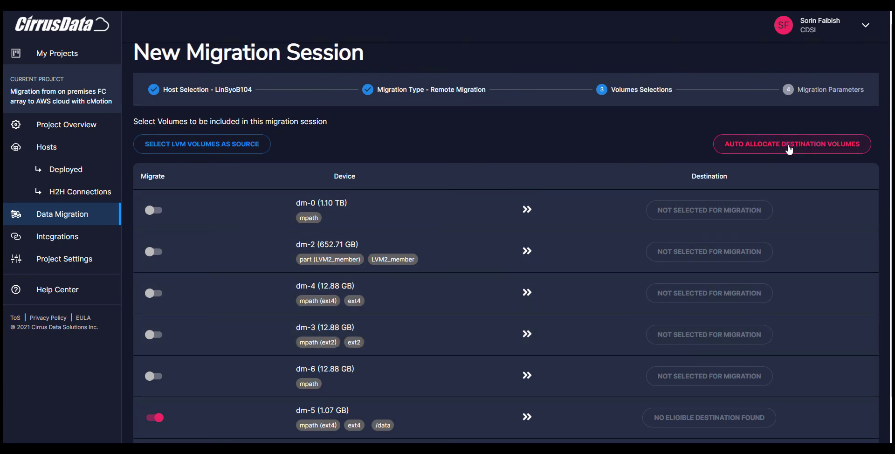
click(789, 149)
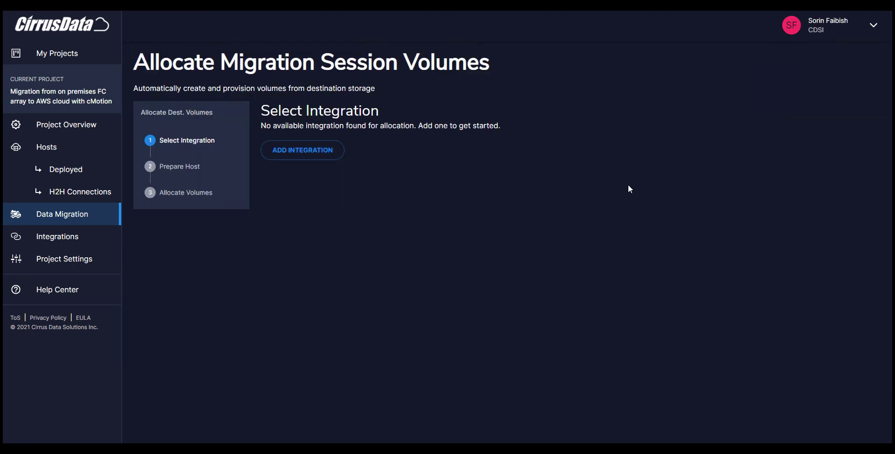
click(295, 154)
scroll(295, 154, down, 3)
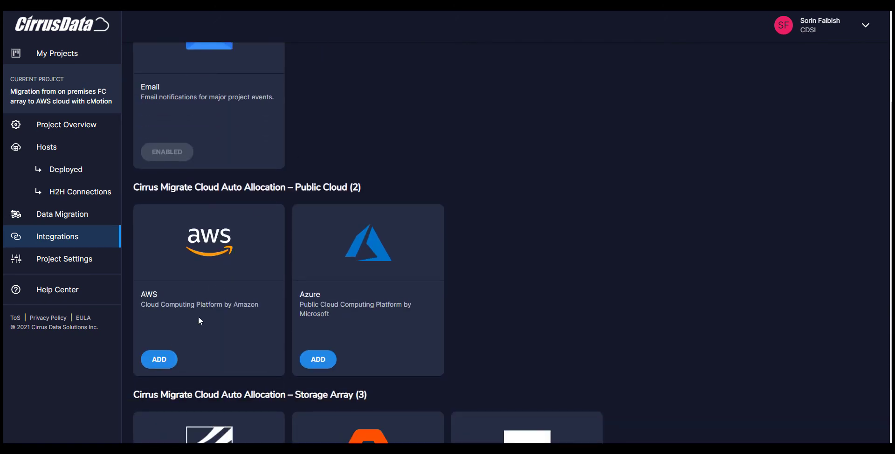
- Add the AWS integration and allocate a General Purpose SSD Gen 2 (GP2) disk for dm-5
click(158, 360)
click(290, 187)
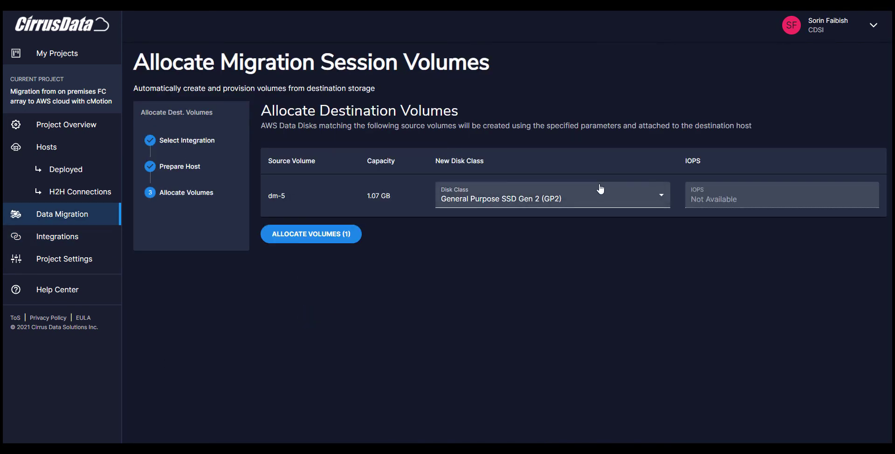
click(664, 198)
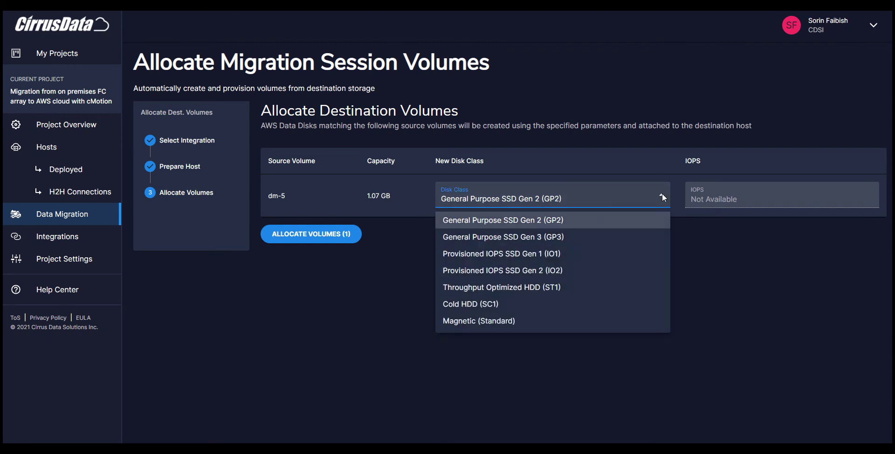
click(662, 194)
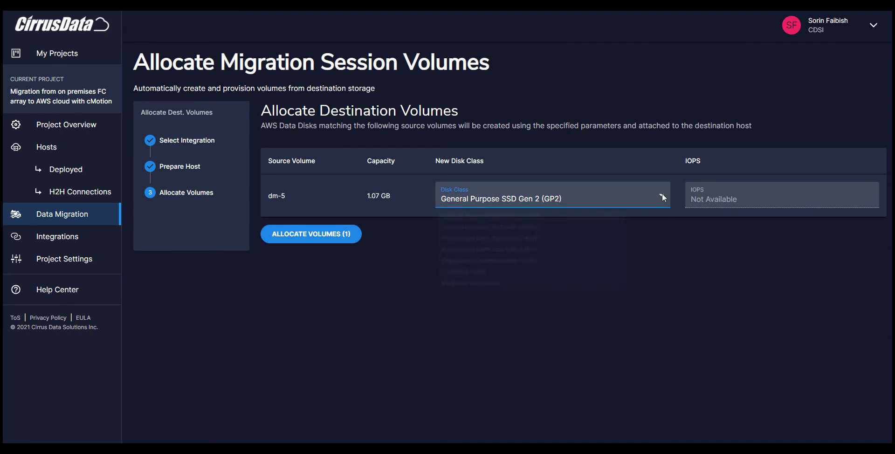
click(306, 234)
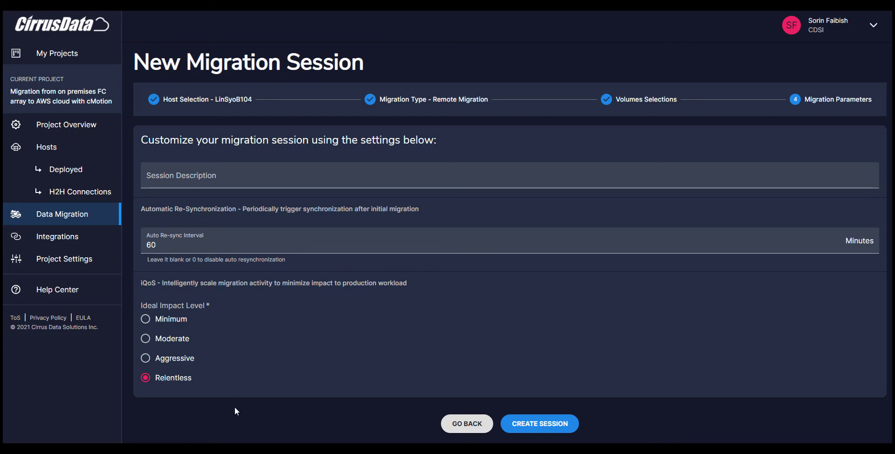
- Create the session with Aggressive impact, description 'cMotion on-premises to AWS', and 5-minute re-sync
click(146, 360)
click(146, 360)
click(185, 181)
key(ctrl+v)
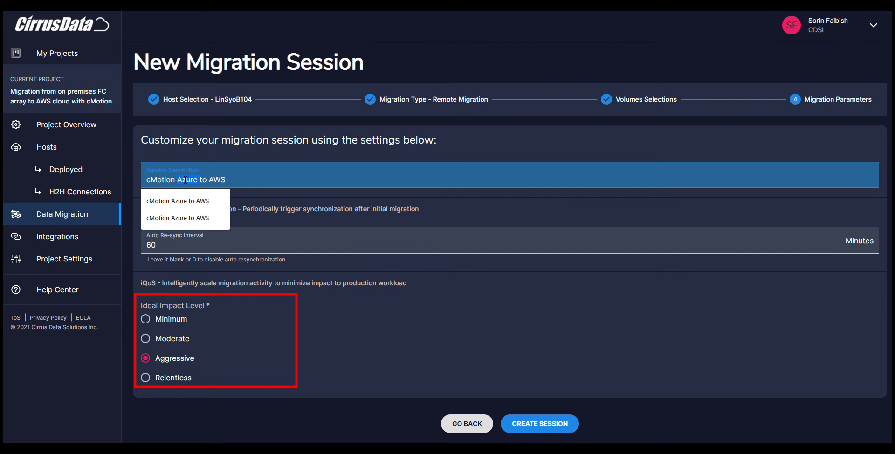
text(on)
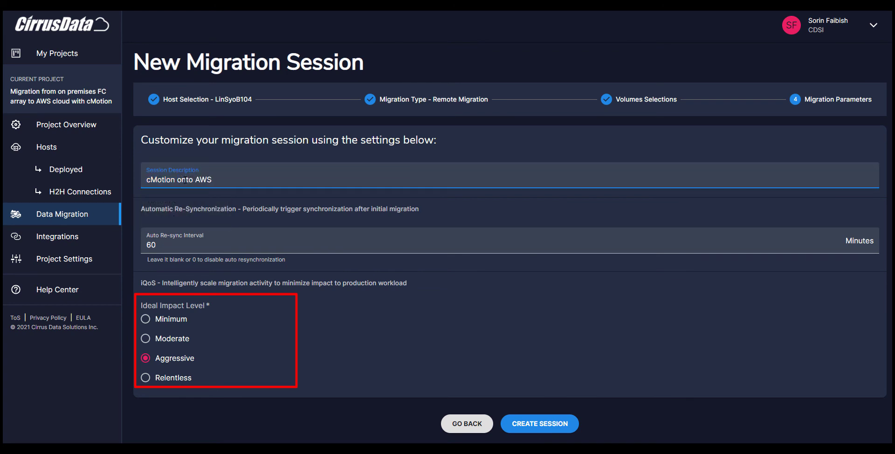
text(-premises)
click(217, 248)
key(BackSpace)
key(BackSpace)
text(5)
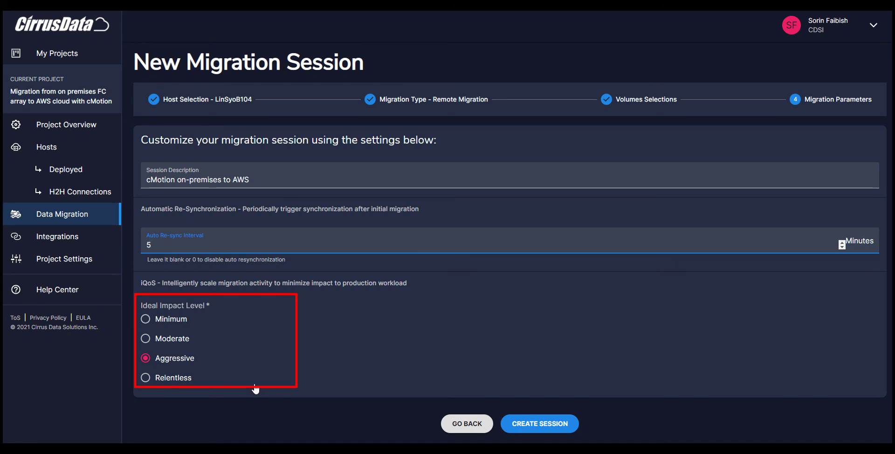
click(536, 425)
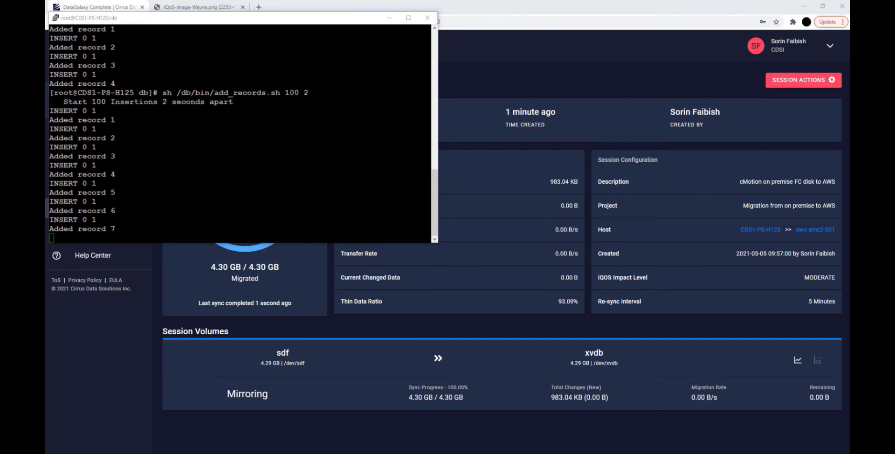
- Bring the session page forward to review dm-5 fully synced to nvme1n1, tracking changes
click(816, 360)
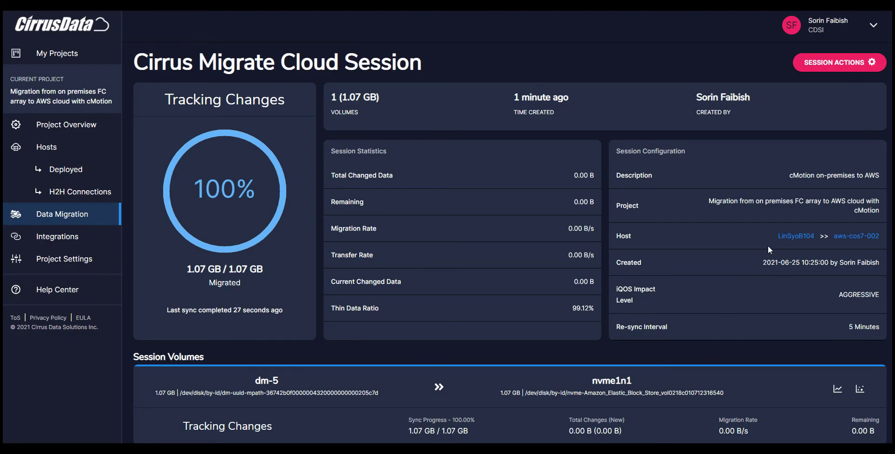
- Trigger a manual synchronization of dm-5, then trigger cMotion and confirm it
click(836, 68)
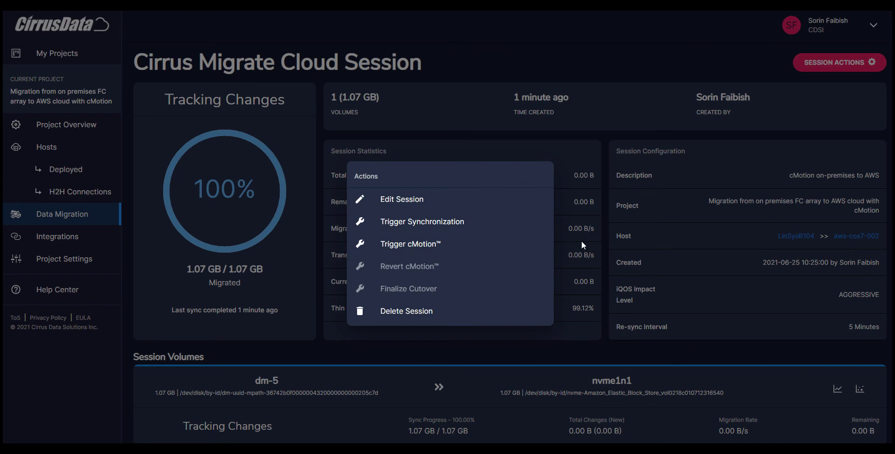
click(420, 227)
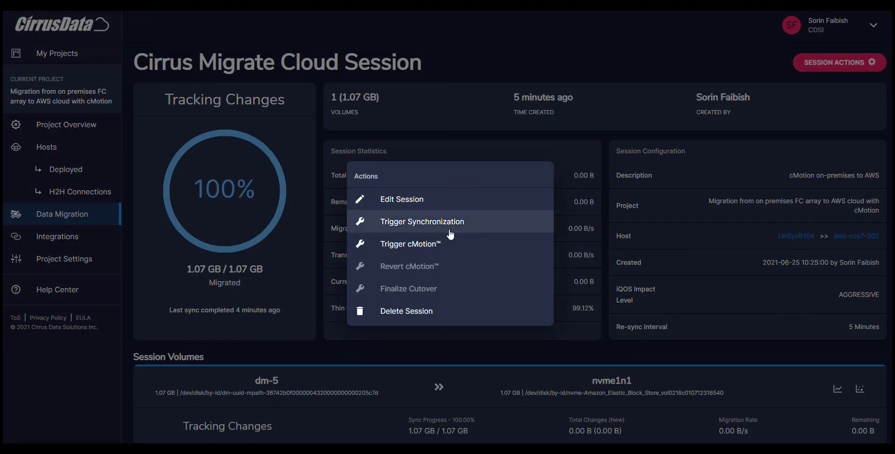
click(425, 244)
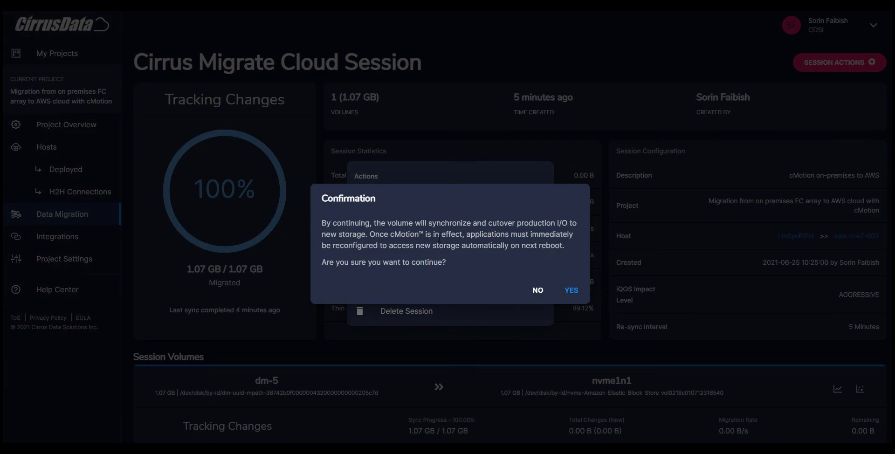
click(571, 290)
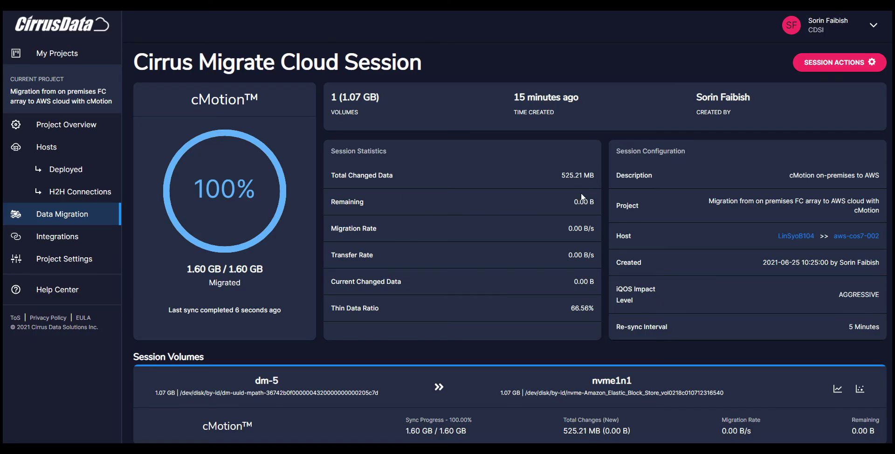
- Finalize the cutover for the dm-5 session and confirm the irreversible action
click(833, 68)
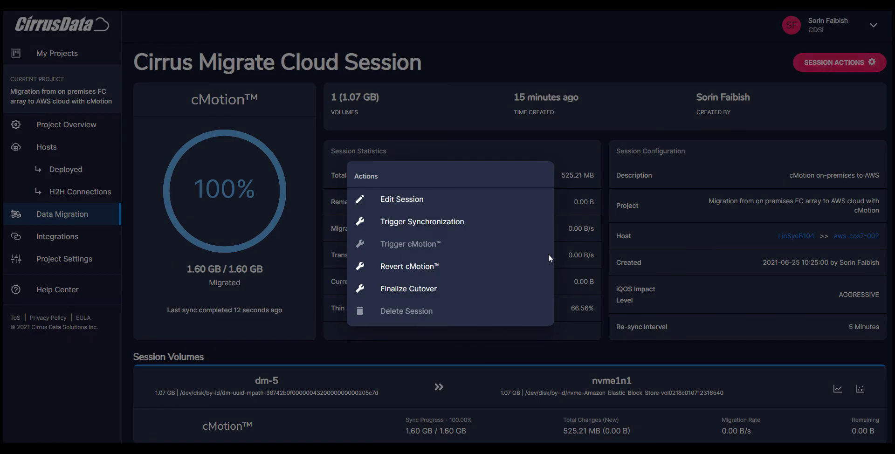
click(409, 291)
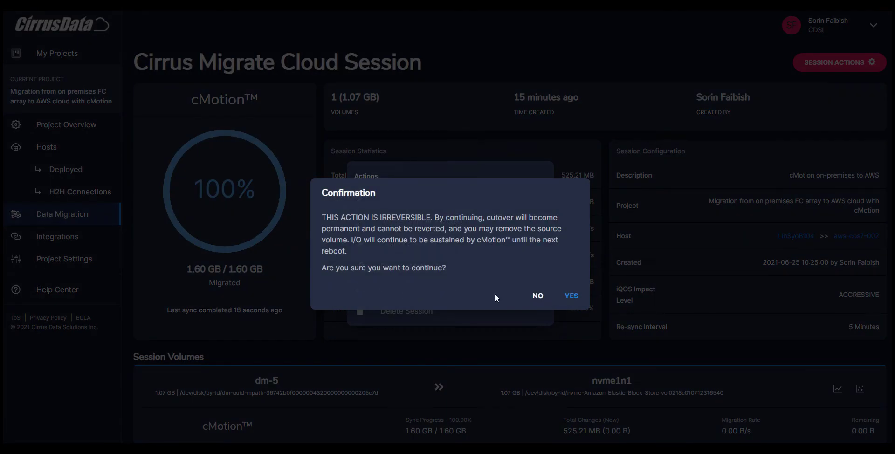
click(566, 298)
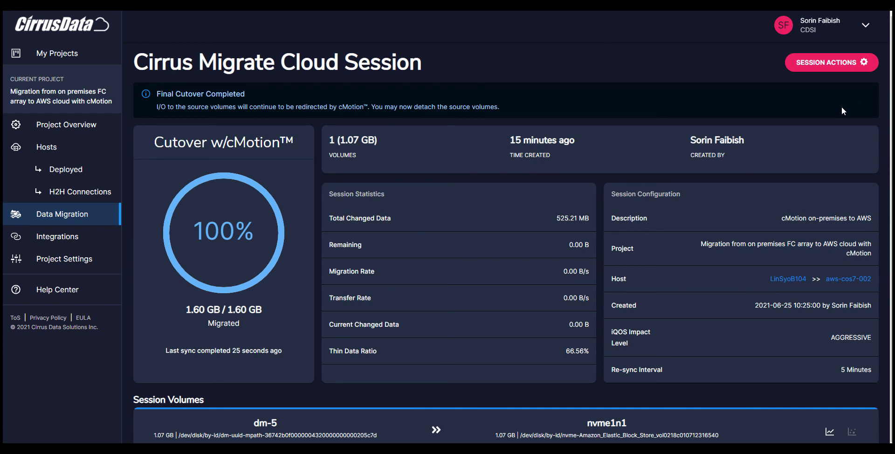
scroll(790, 172, down, 1)
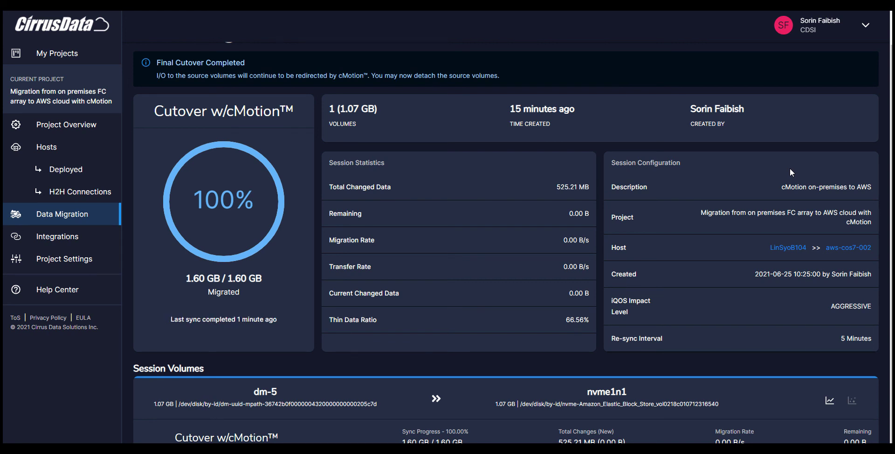
scroll(790, 173, up, 1)
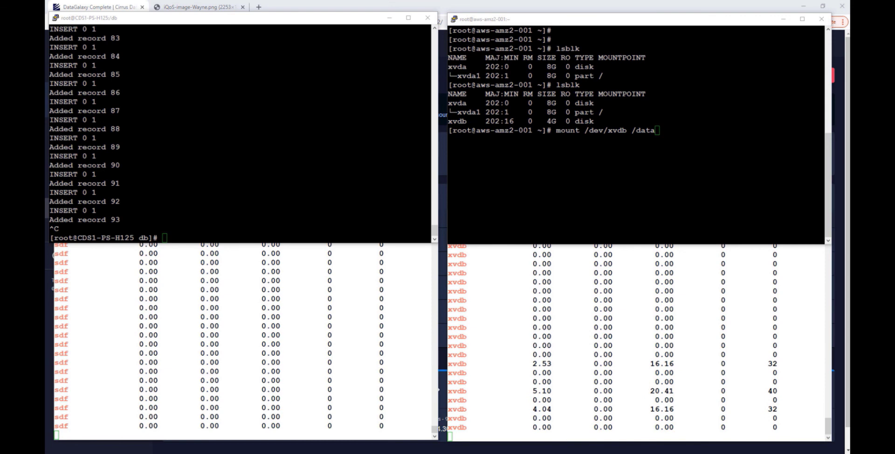
- Mount /dev/xvdb at /data on the AWS host, then list /data/pgdata/ to confirm the PostgreSQL files
key(alt+Tab)
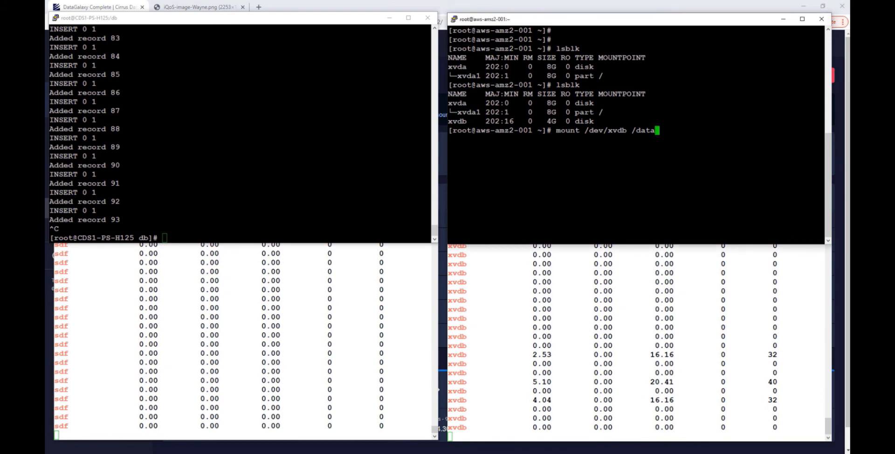
key(Return)
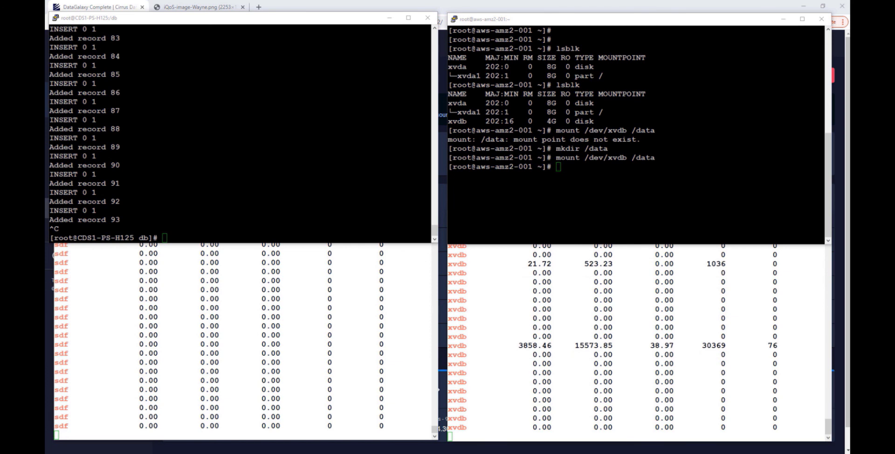
key(alt+Tab)
text(ls -l /d)
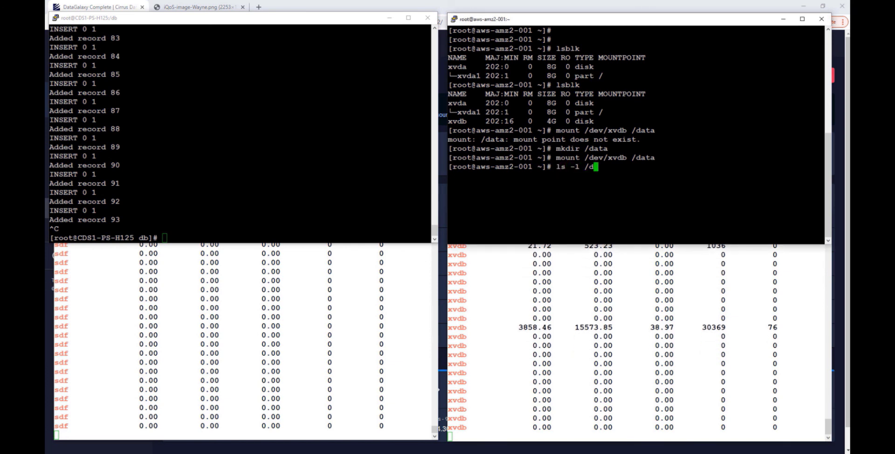
text(ata/pgdata/)
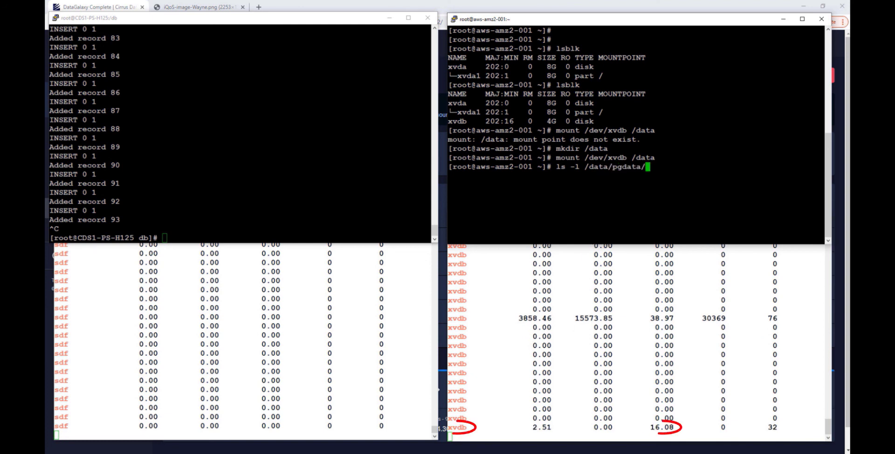
key(Return)
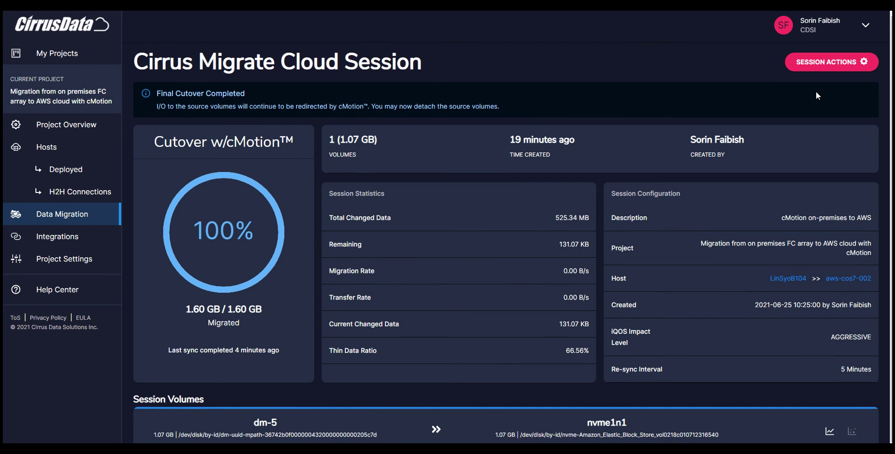
scroll(816, 92, down, 1)
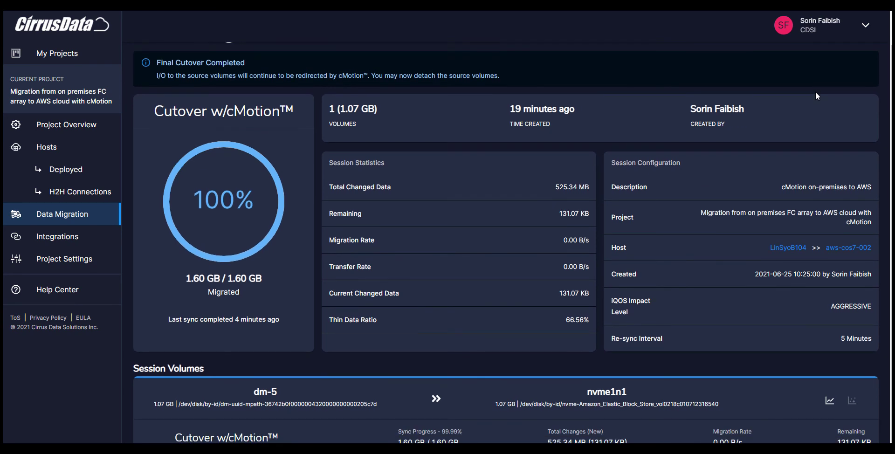
scroll(815, 91, up, 1)
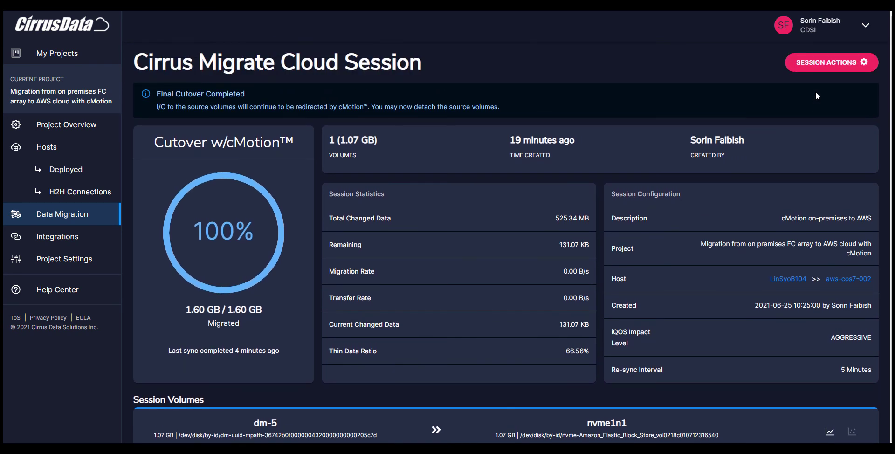